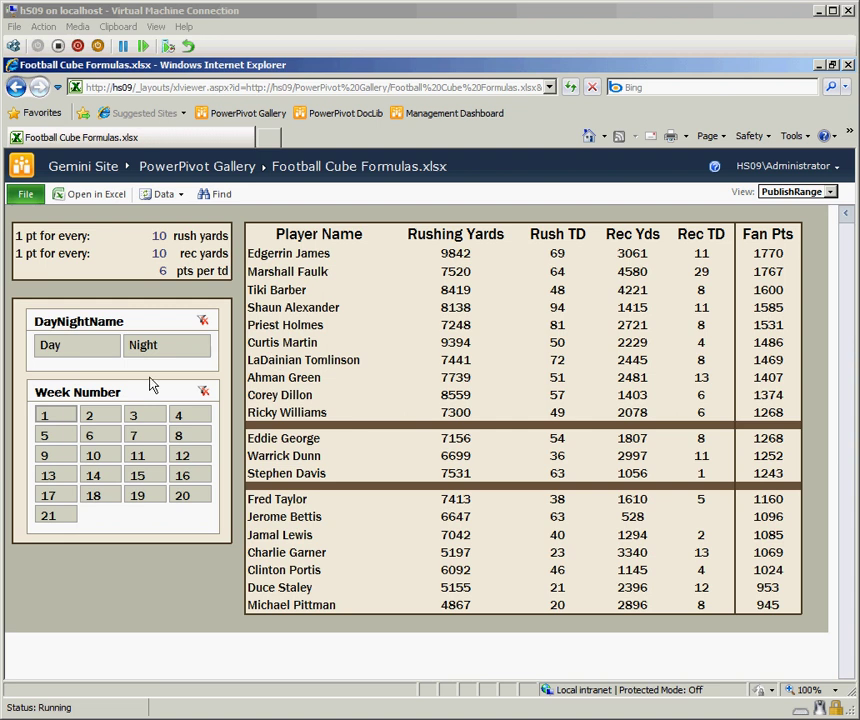
# Filter the player table to weeks 1 to 8 and Day games, and clear both slicer filters.
pyautogui.click(180, 436)
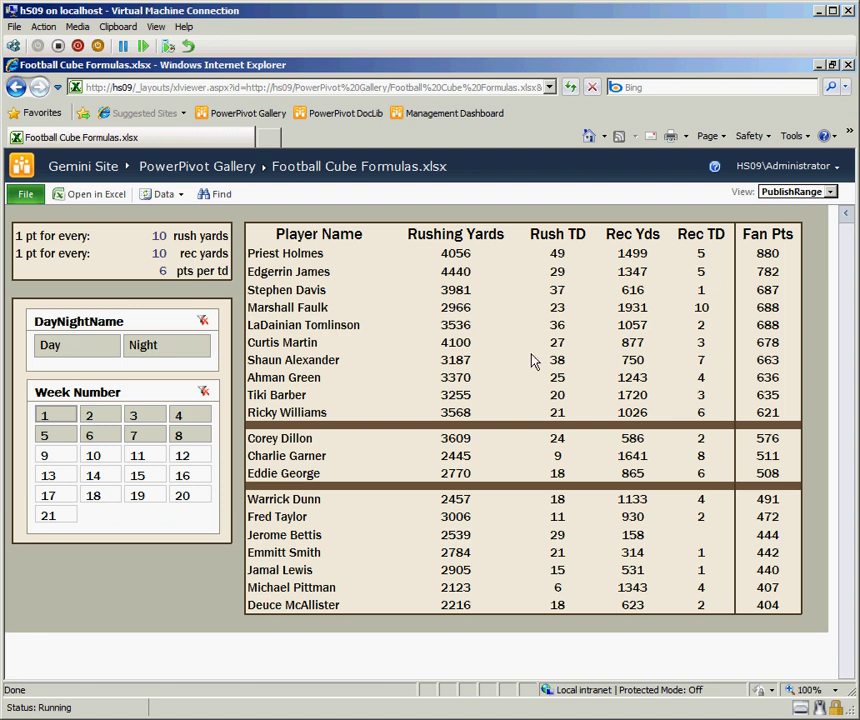
pyautogui.click(72, 345)
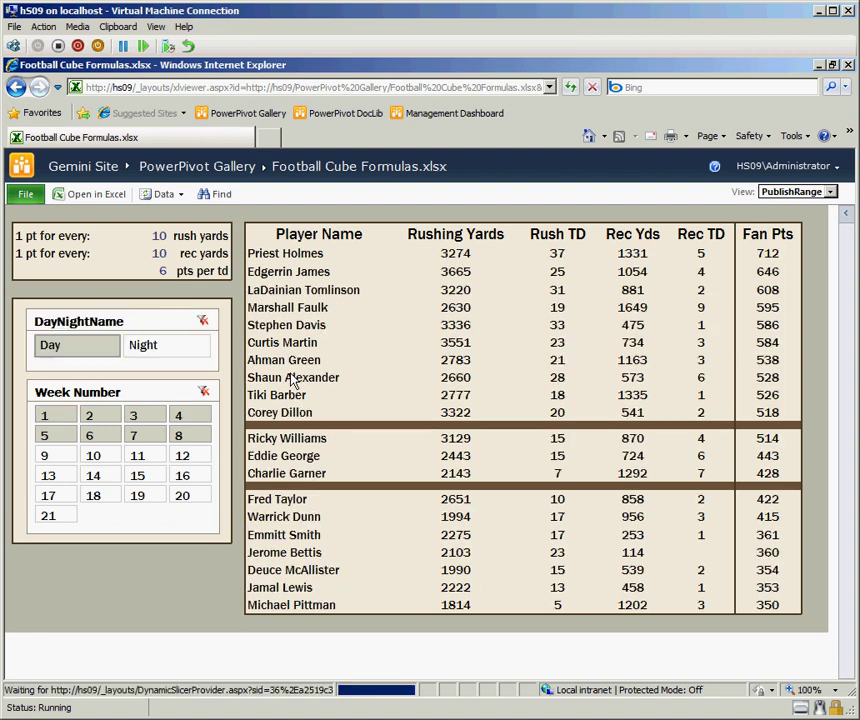
pyautogui.click(203, 321)
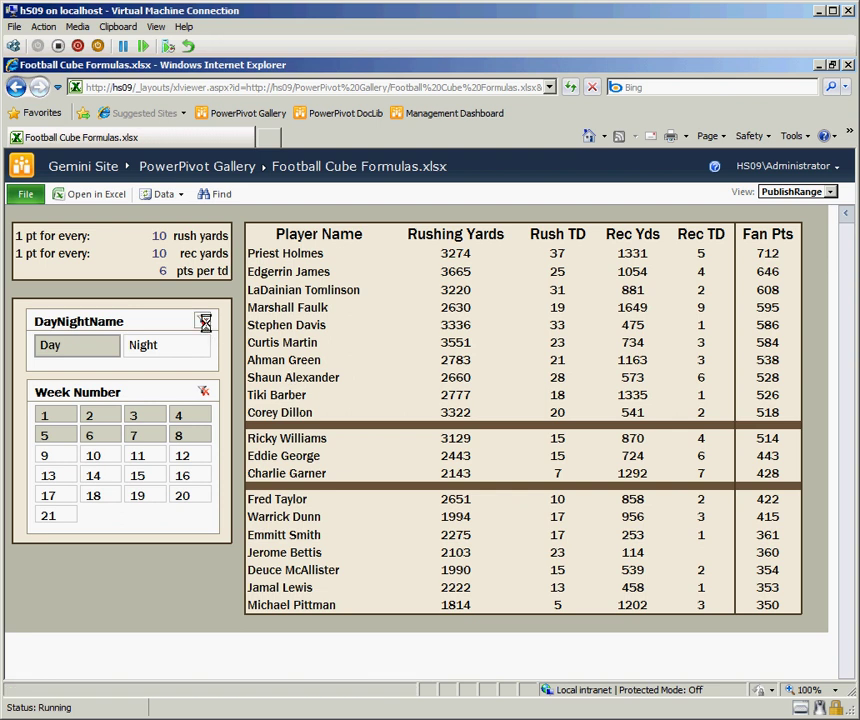
pyautogui.click(203, 393)
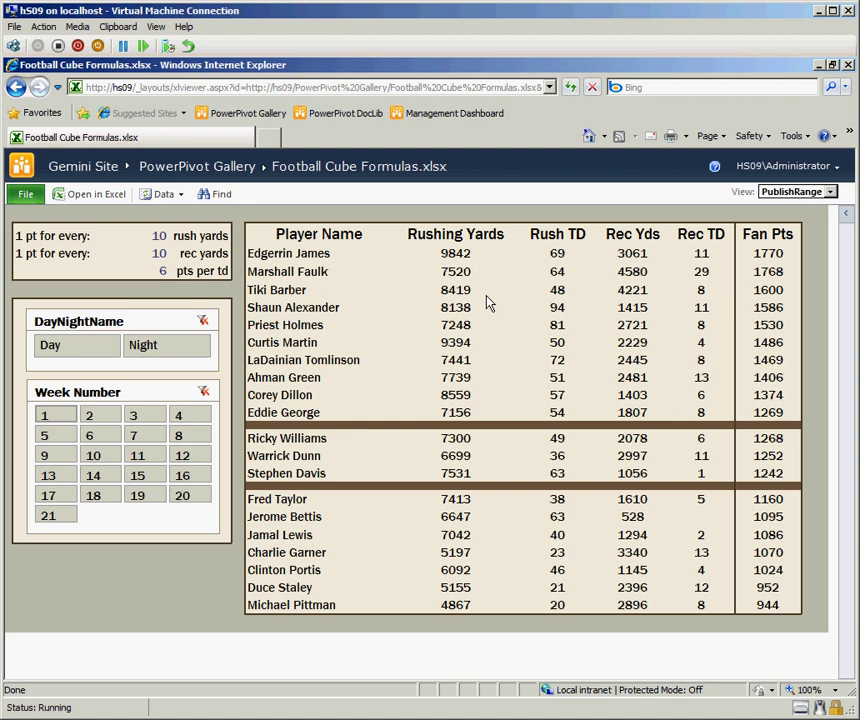
# Apply the workbook parameters PtsPerTD 8, YdsPerRecPt 15 and YdsPerRushPt 15, and hide the parameters again.
pyautogui.click(846, 218)
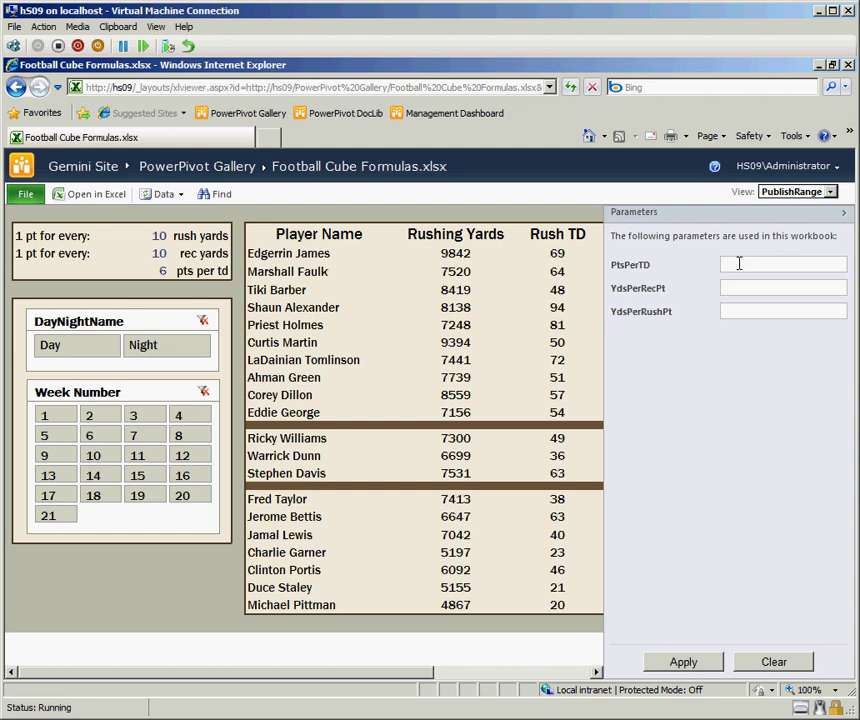
pyautogui.click(739, 263)
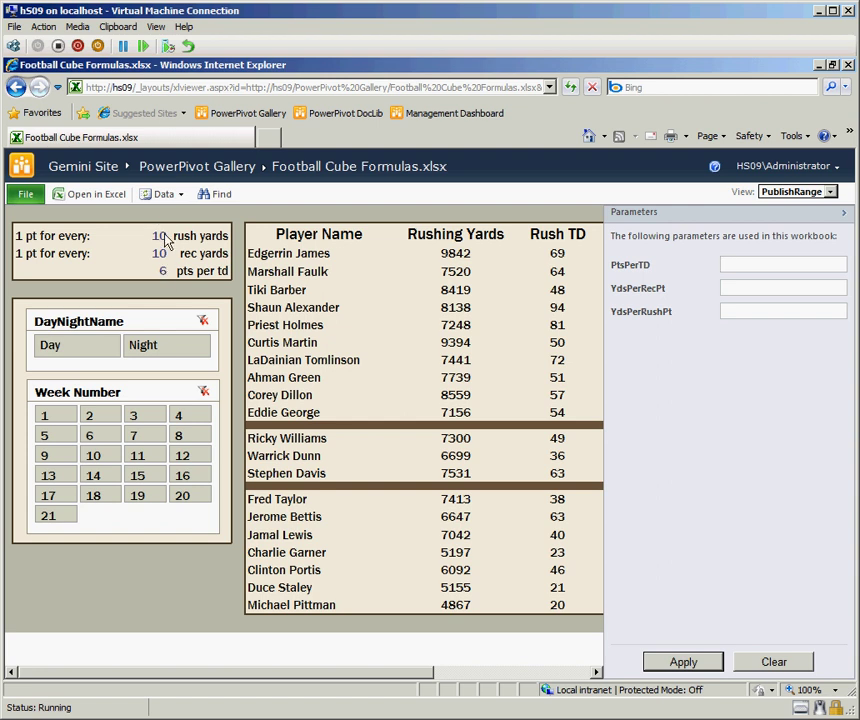
pyautogui.write('3')
pyautogui.click(753, 287)
pyautogui.write('15')
pyautogui.click(741, 310)
pyautogui.write('15')
pyautogui.click(695, 662)
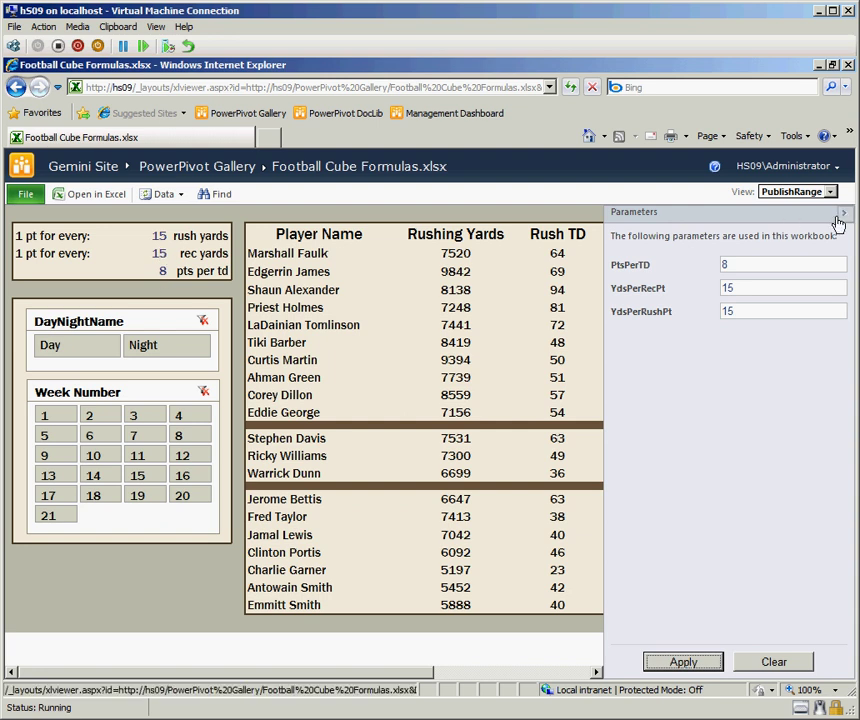
pyautogui.click(843, 213)
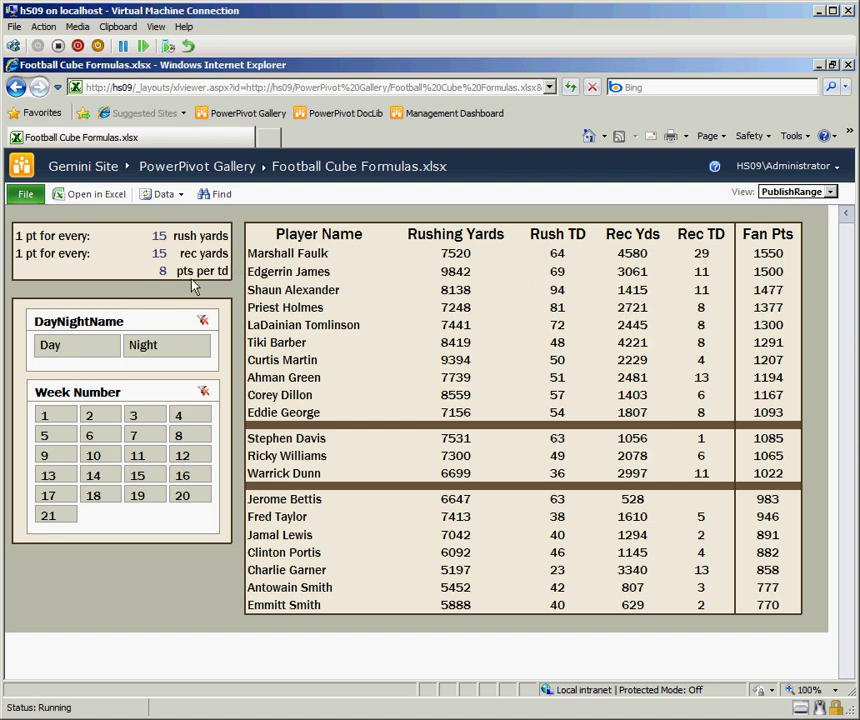
# Review the workbook parameters alongside the rush yards cell, and hide the parameters again.
pyautogui.click(845, 213)
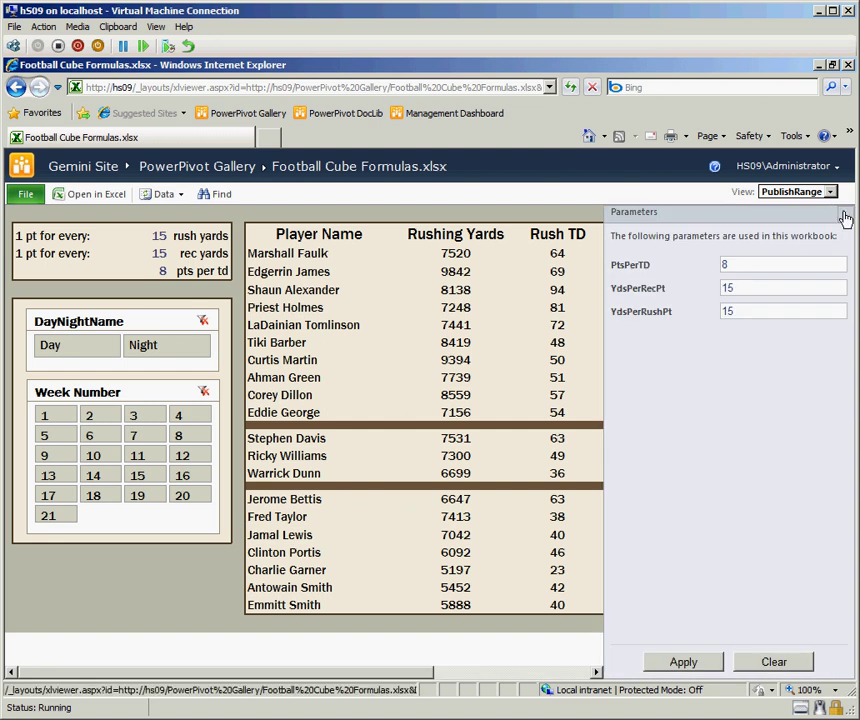
pyautogui.click(161, 235)
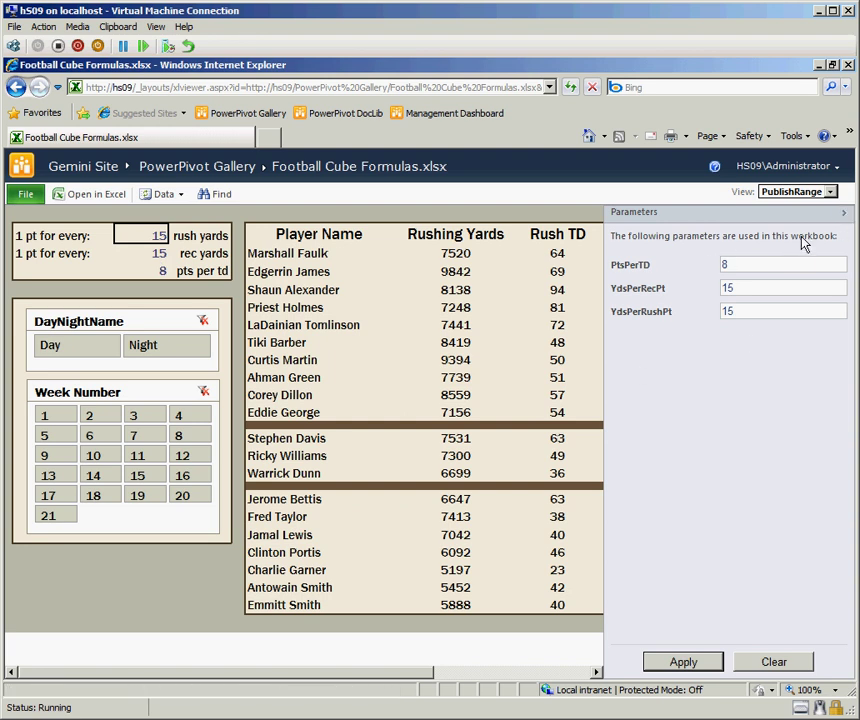
pyautogui.click(843, 212)
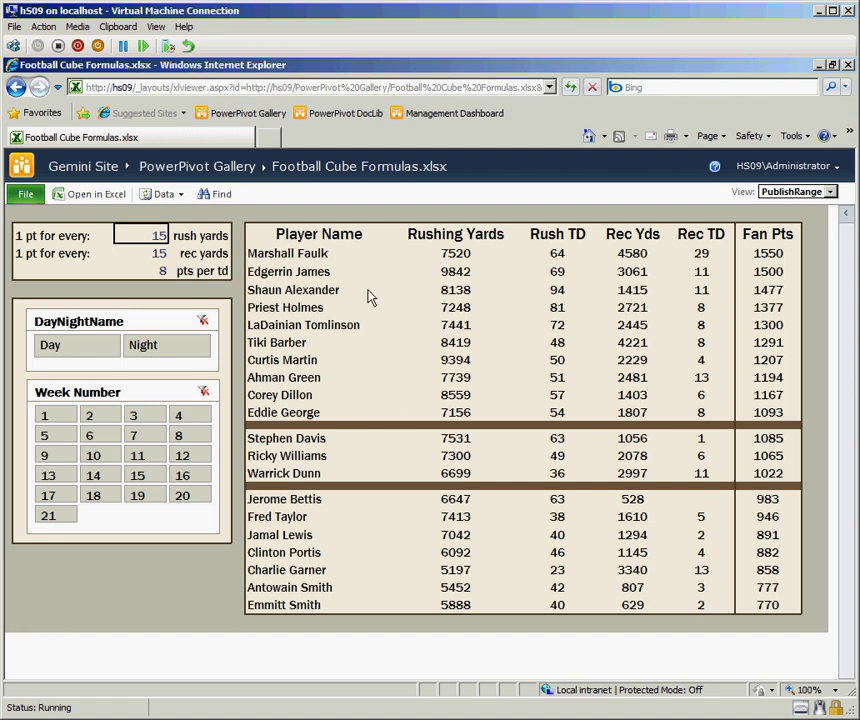
# Go to the PowerPivot Gallery and preview the sheets of the W 01 workbook.
pyautogui.click(233, 113)
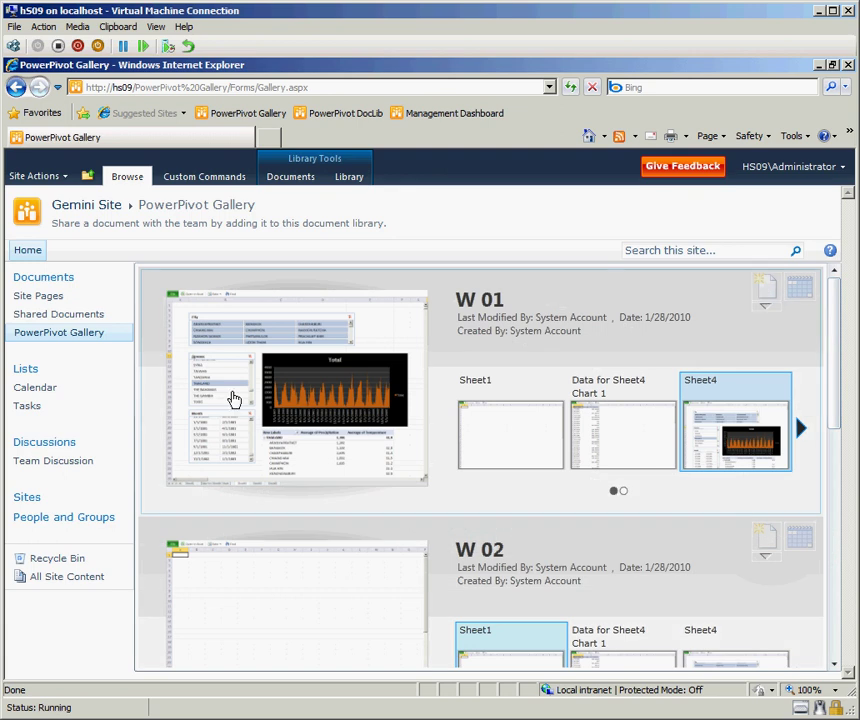
pyautogui.moveTo(577, 443)
pyautogui.moveTo(495, 449)
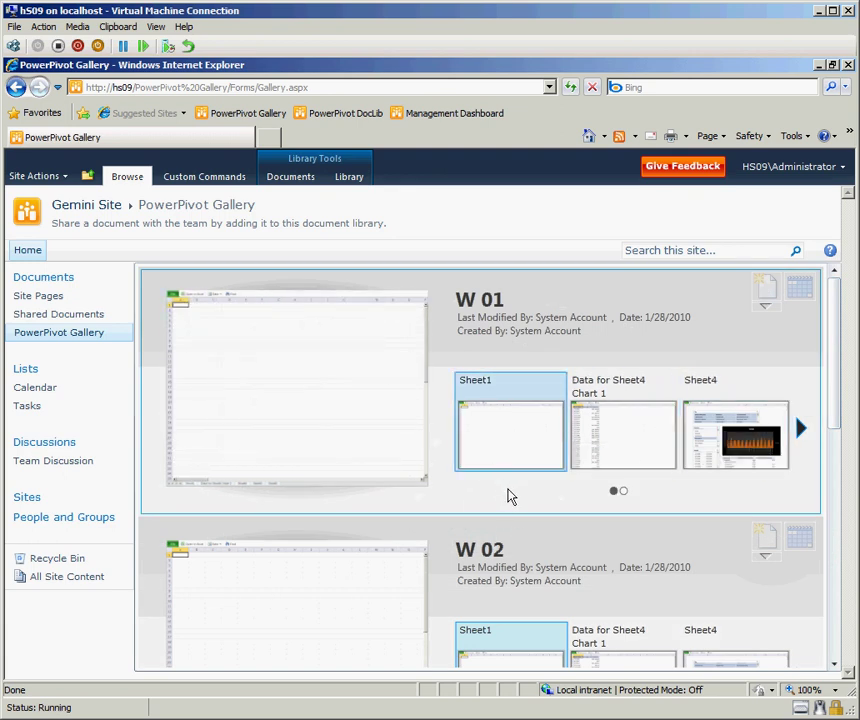
pyautogui.moveTo(747, 453)
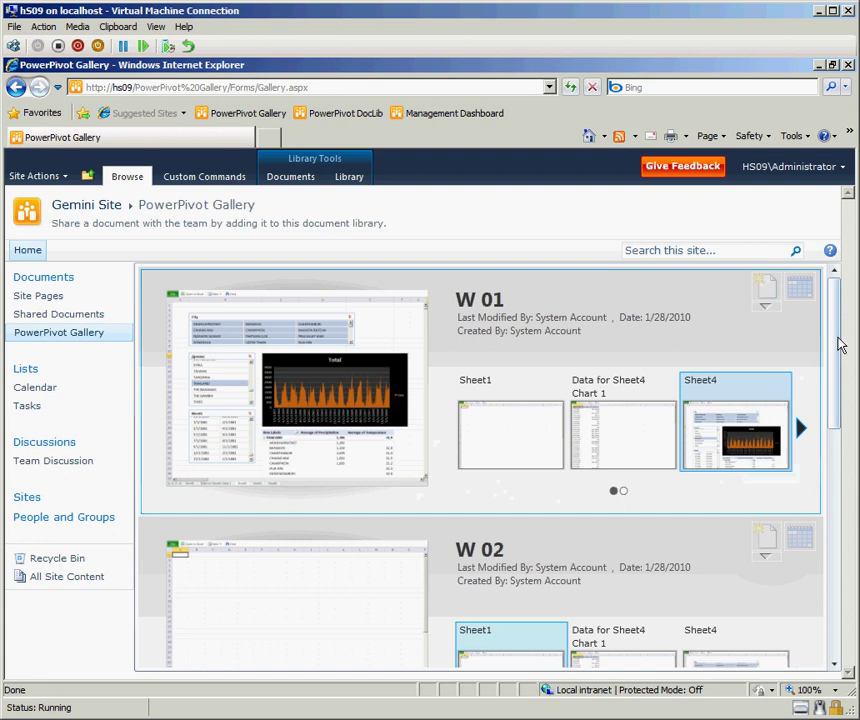
# Open the data refresh settings of Football Cube Formulas, enable data refresh and review the schedule options.
pyautogui.moveTo(838, 354); pyautogui.dragTo(826, 470)
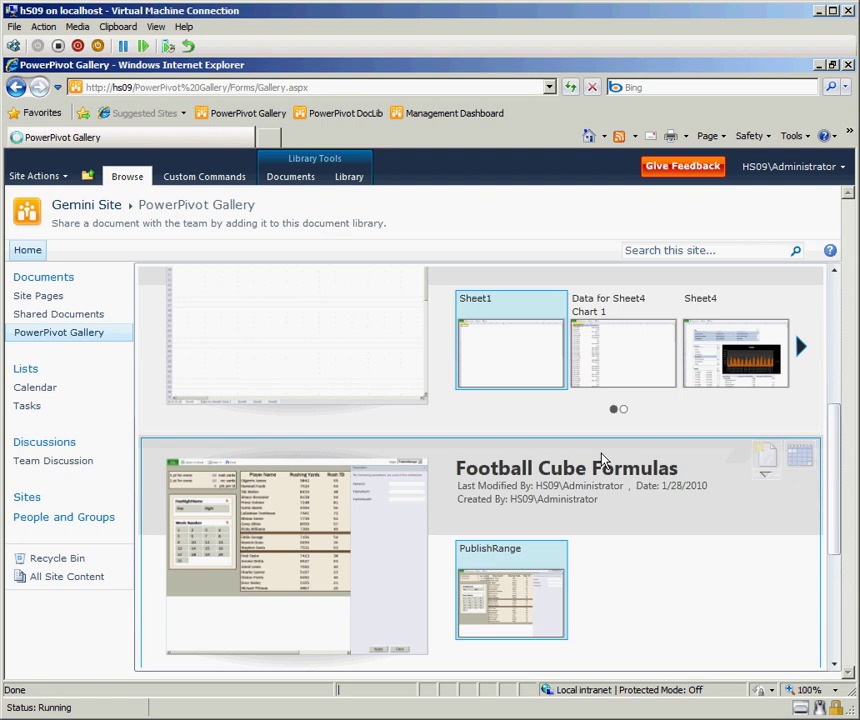
pyautogui.click(799, 456)
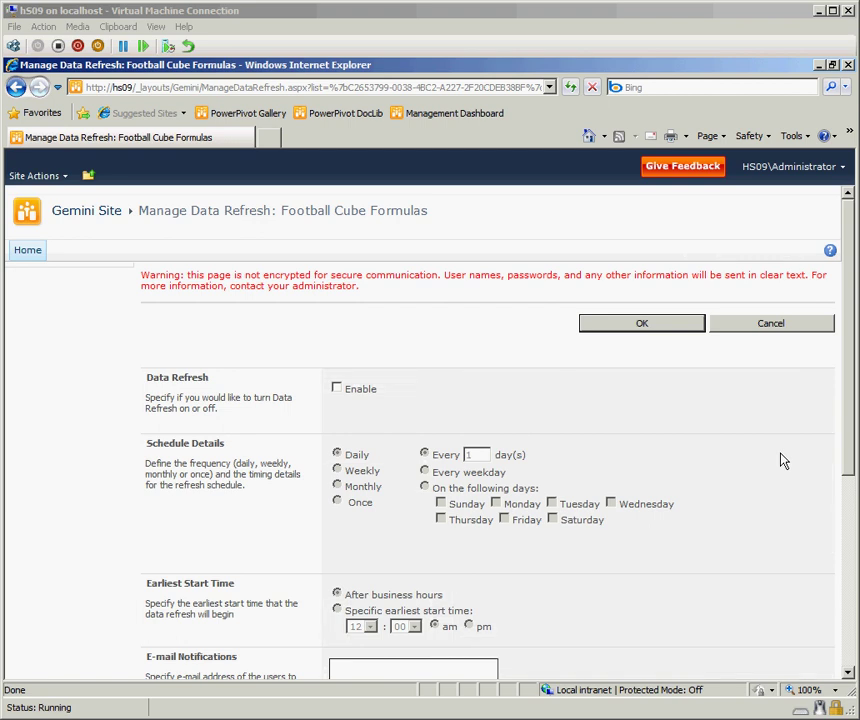
pyautogui.click(338, 390)
pyautogui.moveTo(850, 408); pyautogui.dragTo(850, 453)
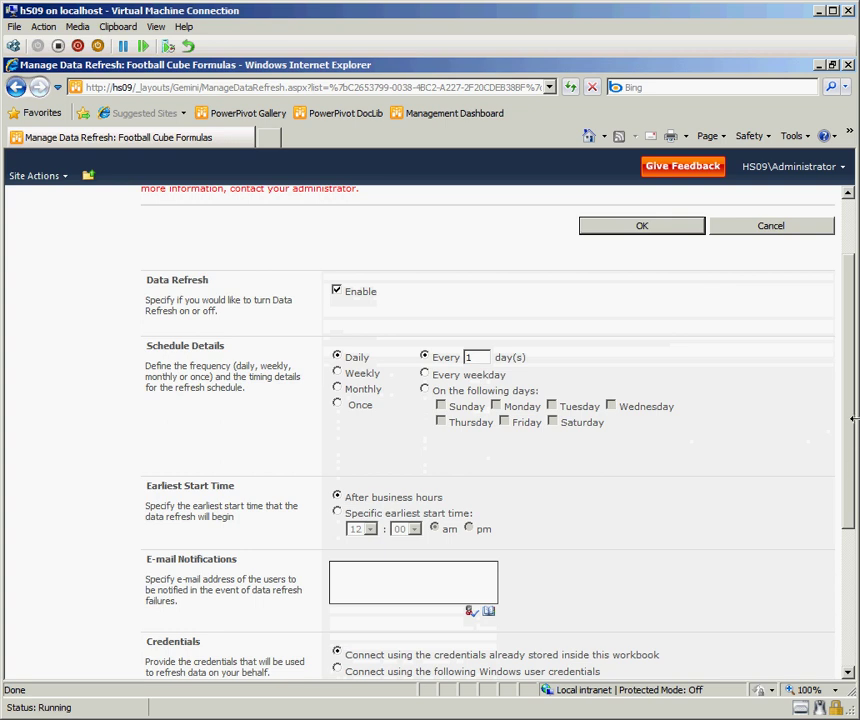
pyautogui.moveTo(850, 432); pyautogui.dragTo(850, 473)
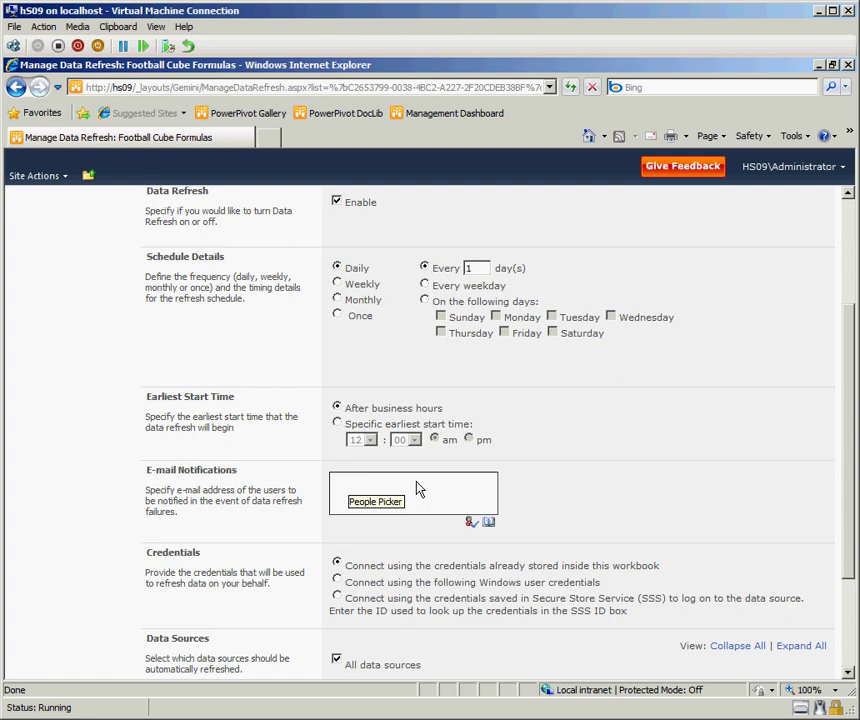
pyautogui.moveTo(843, 398); pyautogui.dragTo(850, 472)
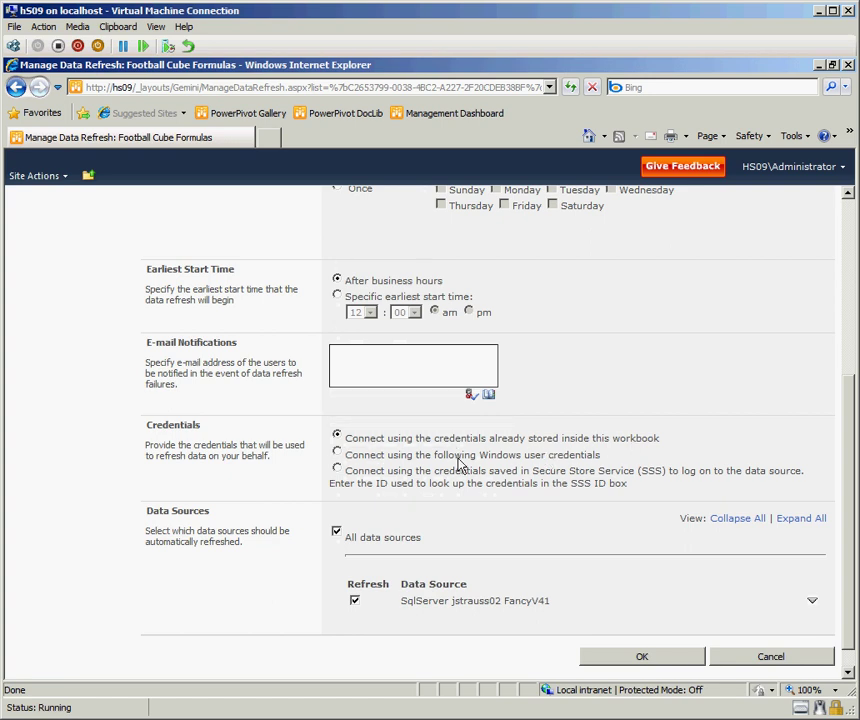
# Try the Windows user and Secure Store Service credential options, and review the data sources for the refresh.
pyautogui.click(337, 452)
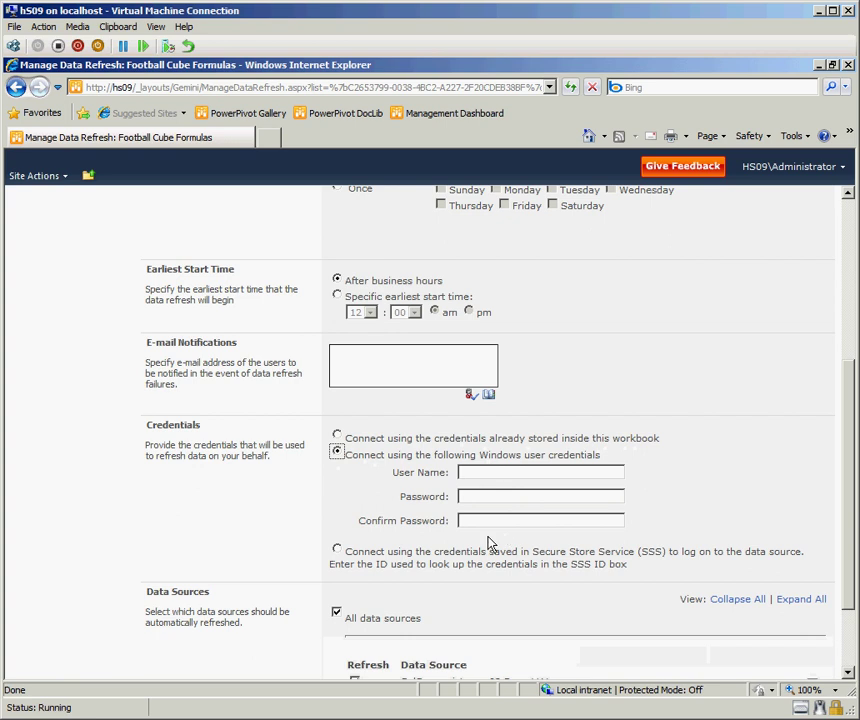
pyautogui.click(337, 549)
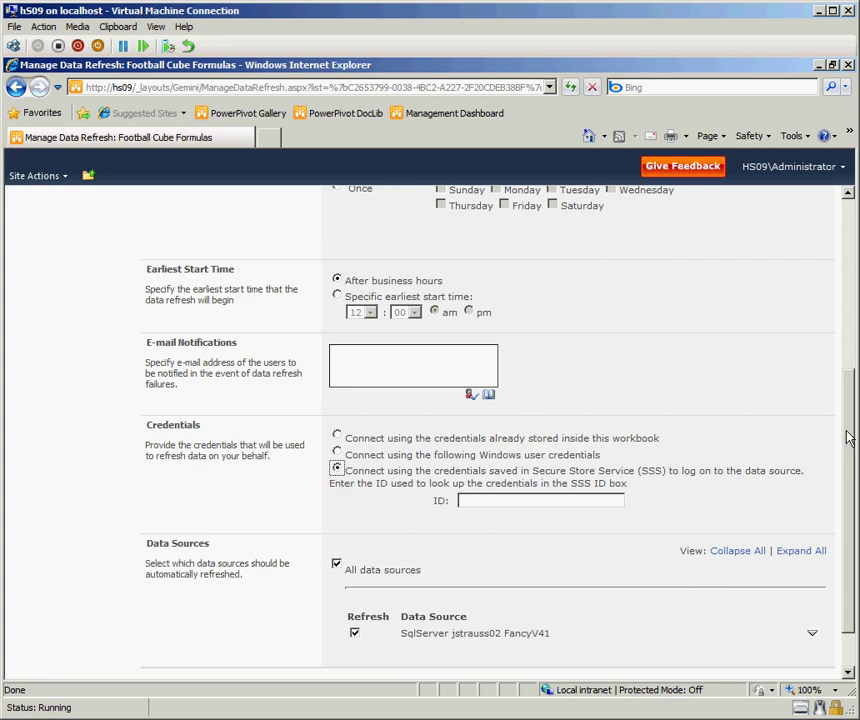
pyautogui.scroll(-1, 848, 437)
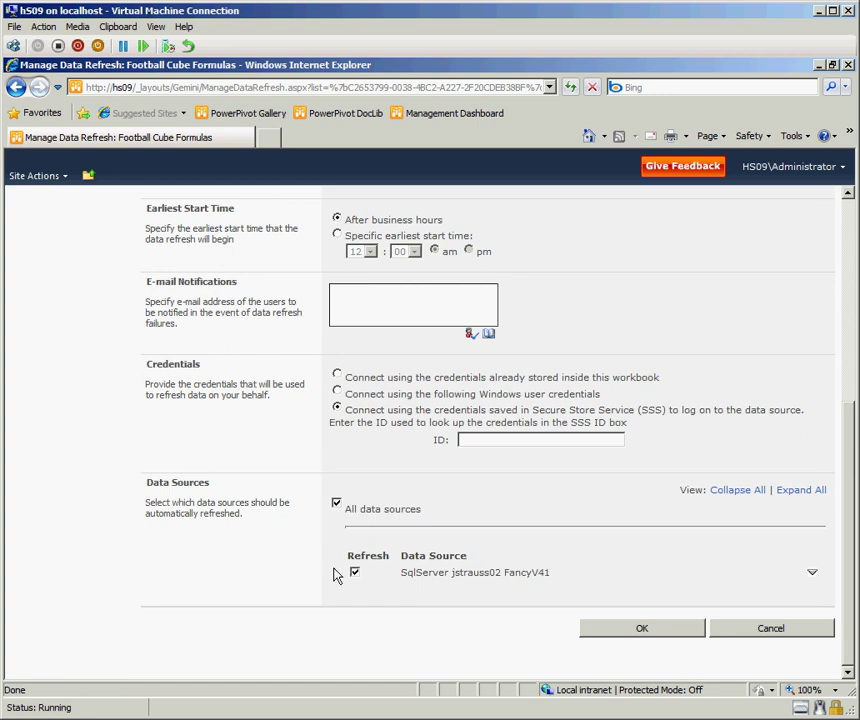
pyautogui.moveTo(847, 590); pyautogui.dragTo(847, 307)
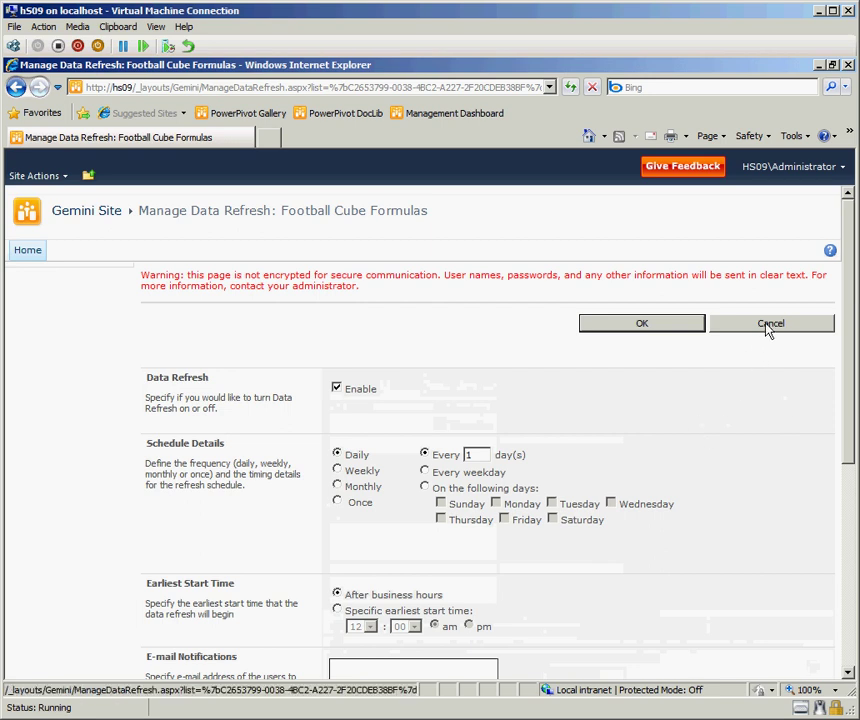
# Open the PowerPivot Management Dashboard and play the timeline of the workbook activity chart.
pyautogui.click(437, 117)
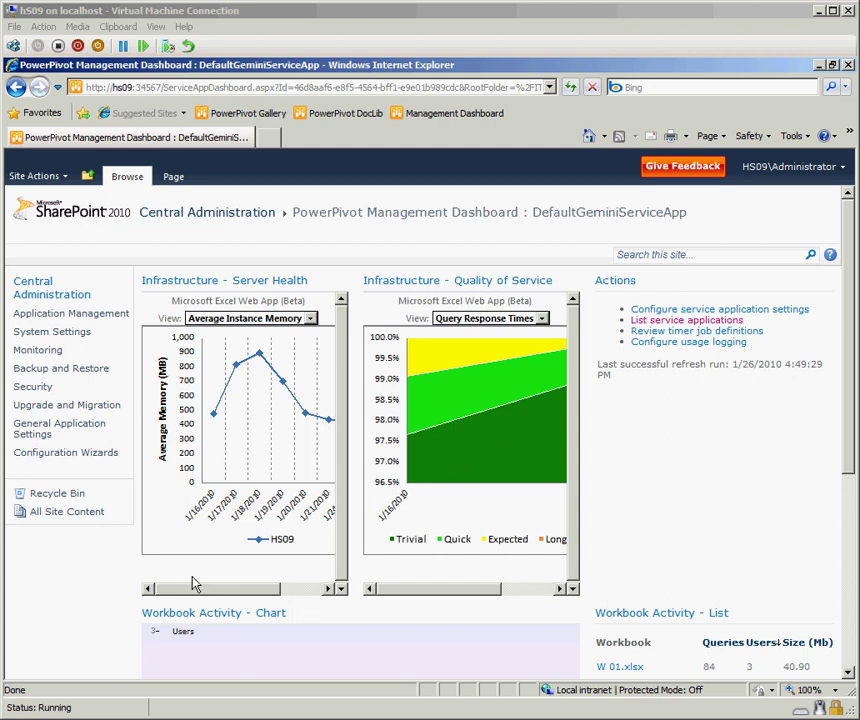
pyautogui.moveTo(185, 592)
pyautogui.mouseDown()
pyautogui.moveTo(244, 601)
pyautogui.moveTo(200, 597)
pyautogui.moveTo(226, 577)
pyautogui.mouseUp()
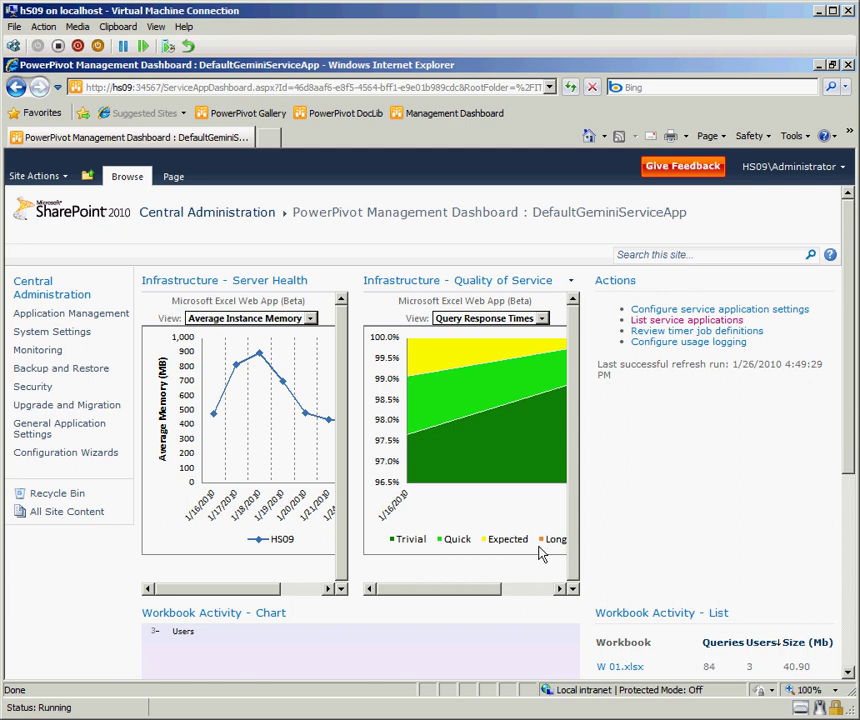
pyautogui.moveTo(850, 290); pyautogui.dragTo(847, 422)
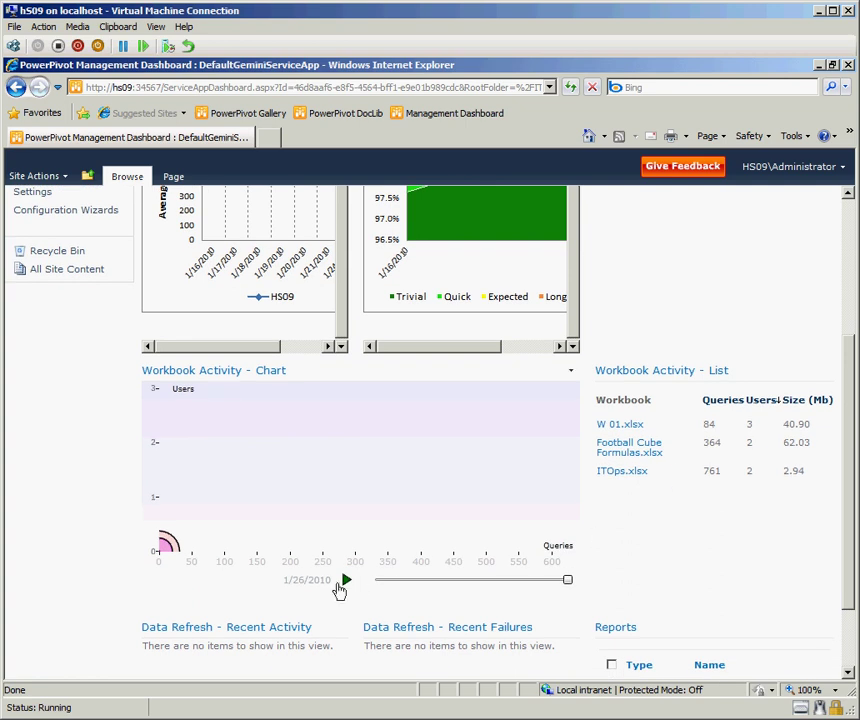
pyautogui.click(347, 581)
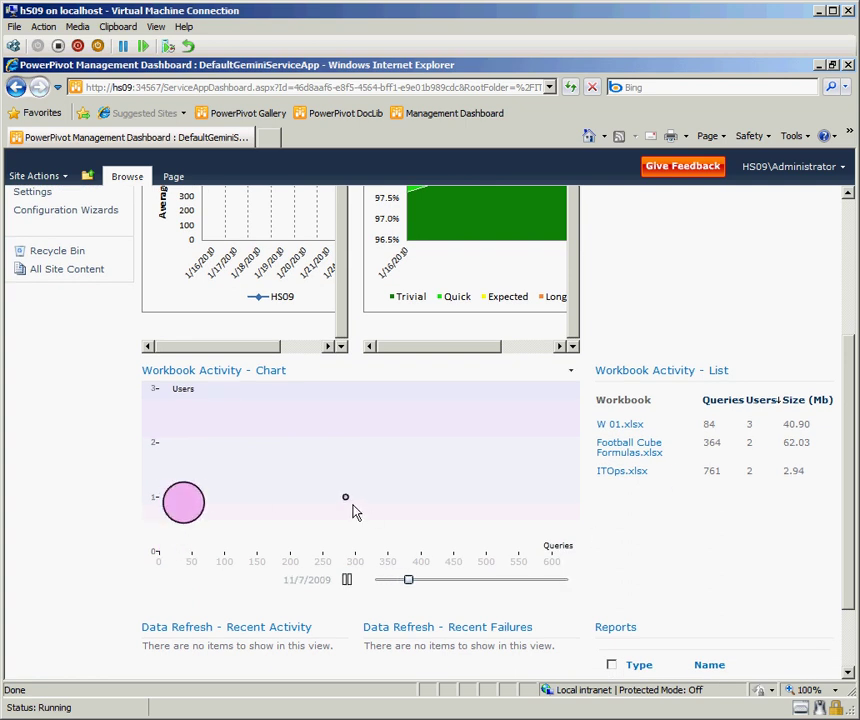
pyautogui.click(347, 581)
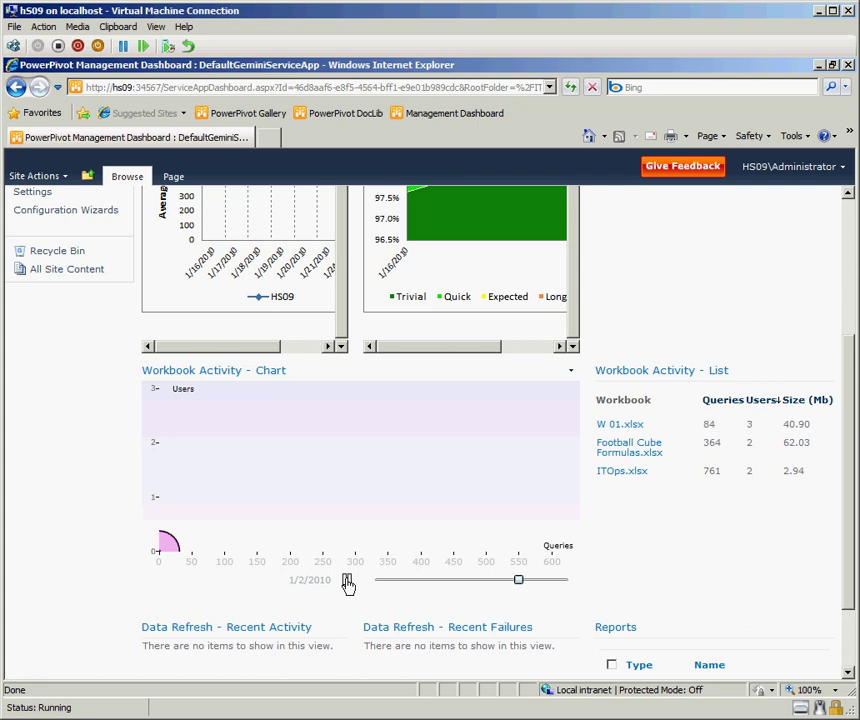
pyautogui.click(345, 581)
pyautogui.moveTo(849, 585); pyautogui.dragTo(850, 415)
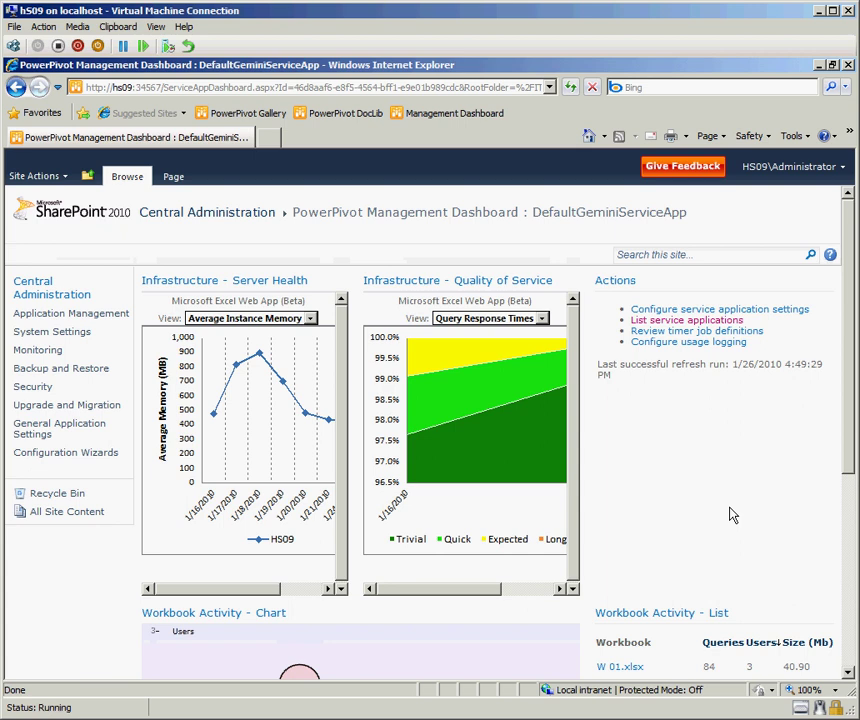
pyautogui.hotkey('alt', 'Tab')
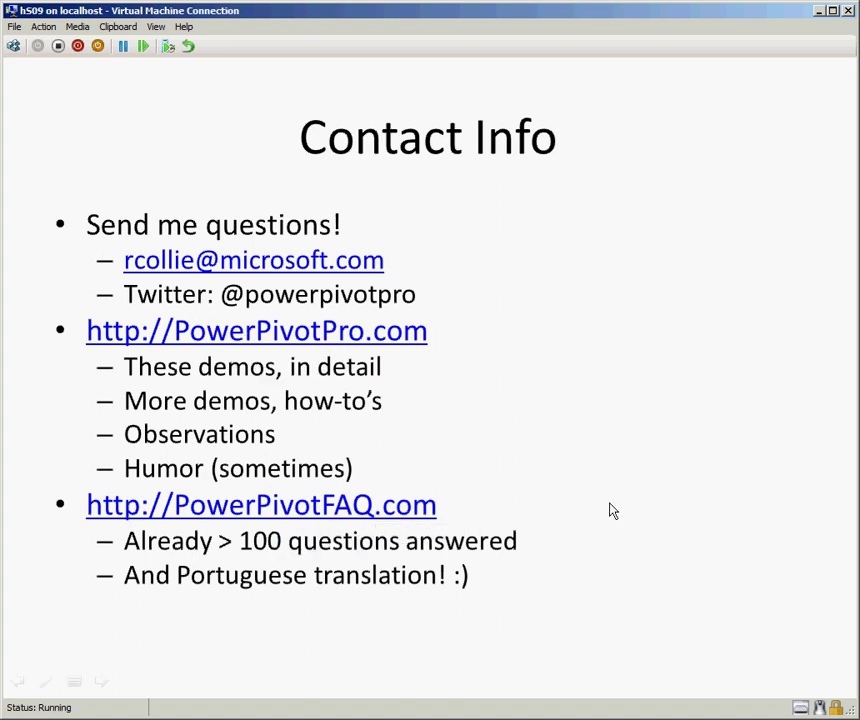
pyautogui.click(543, 568)
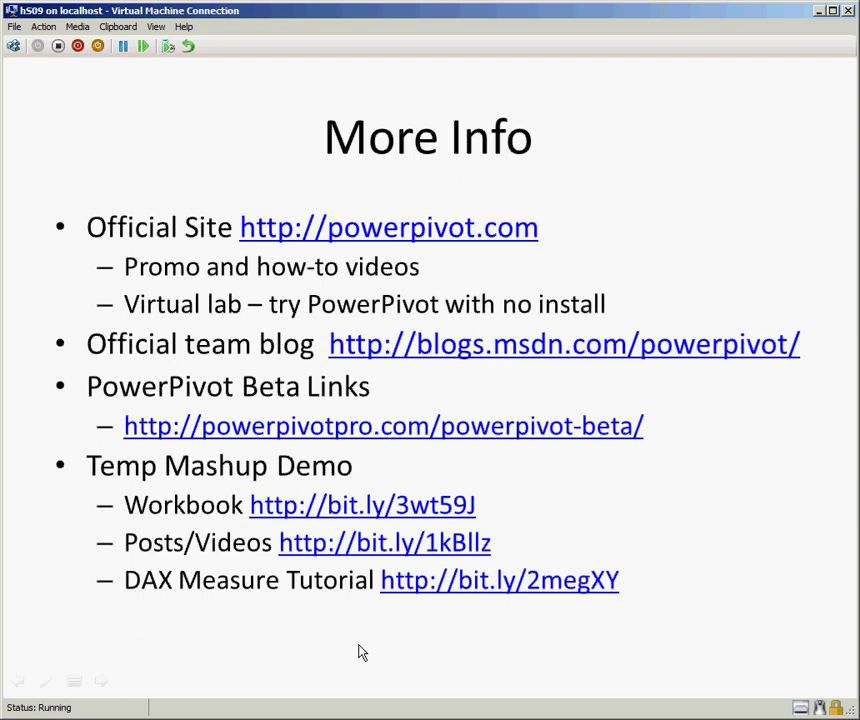
pyautogui.click(476, 677)
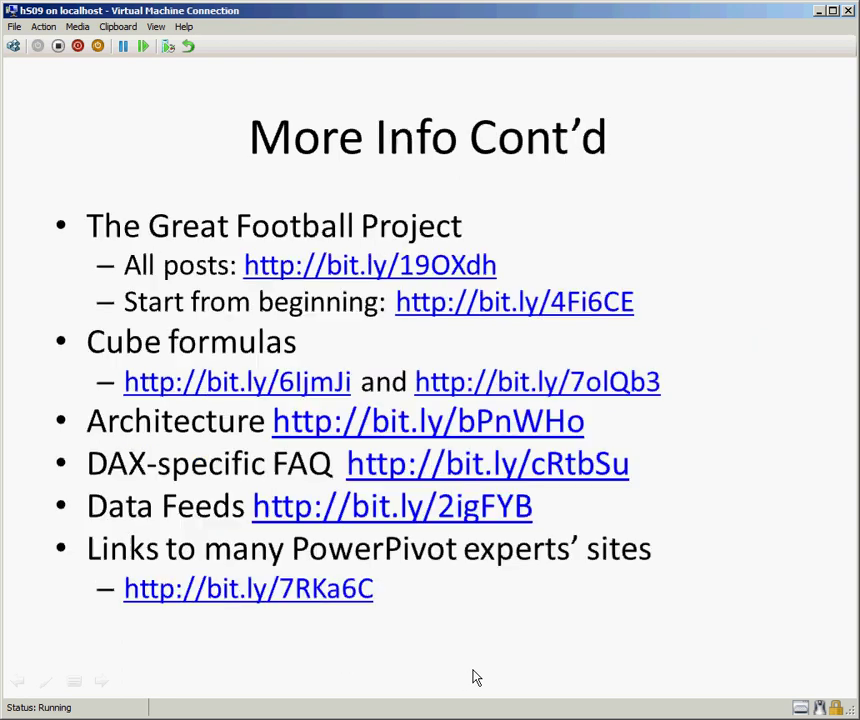